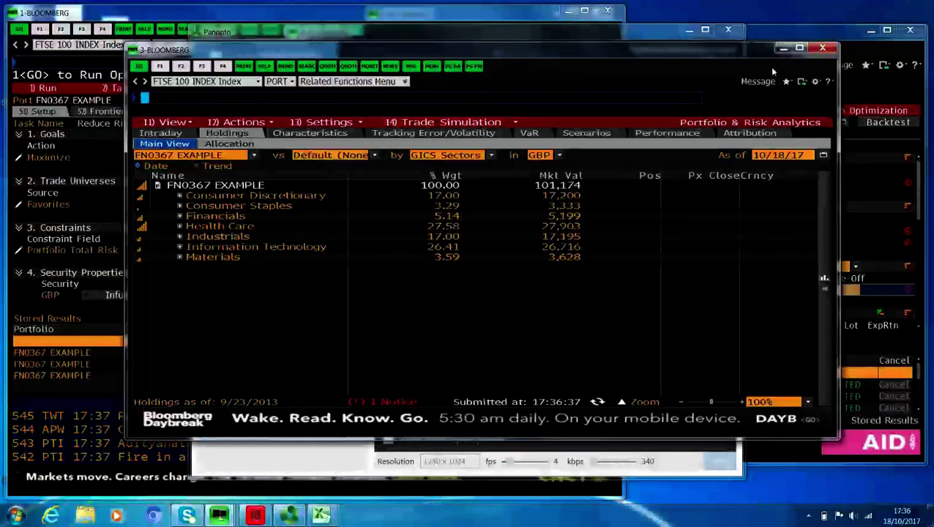
- Bring the FN0367 EXAMPLE portfolio optimization window to the front
click(913, 53)
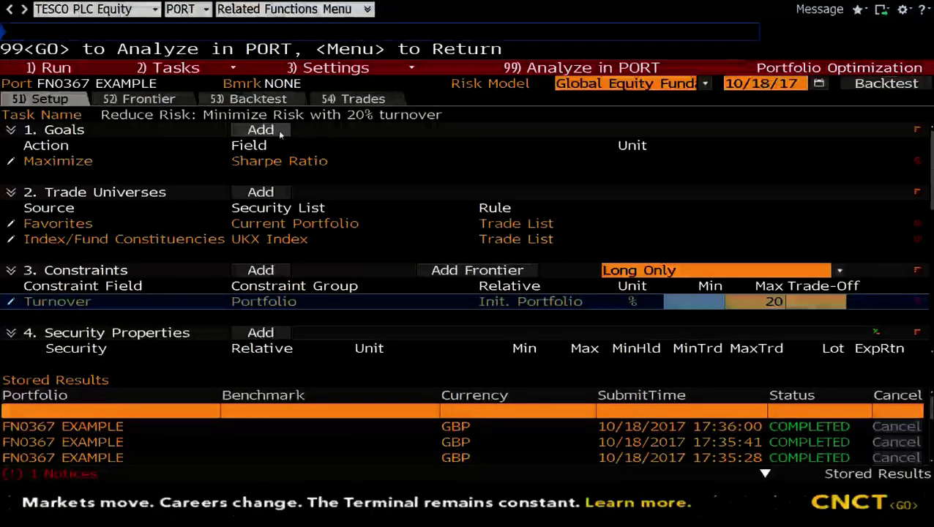
- Add a Risk/Return > Sharpe Ratio maximize goal to the optimization
click(279, 131)
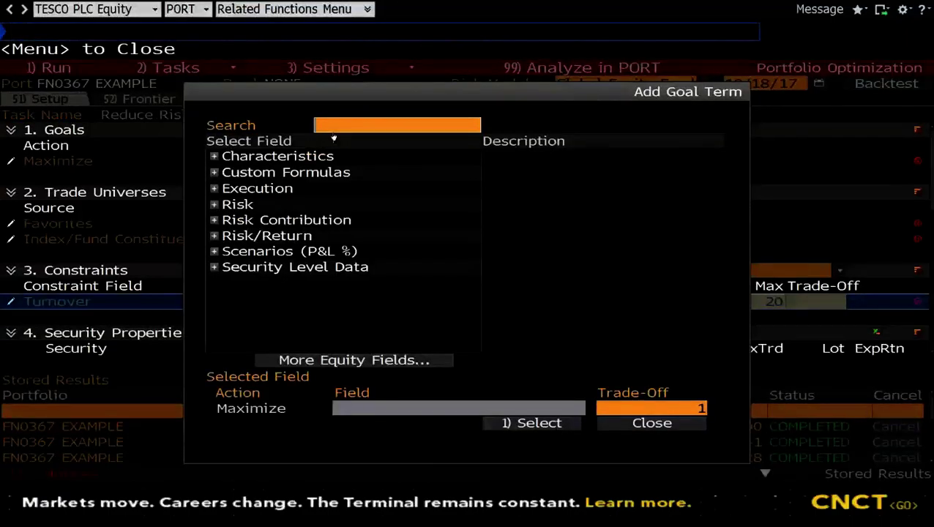
text(sha)
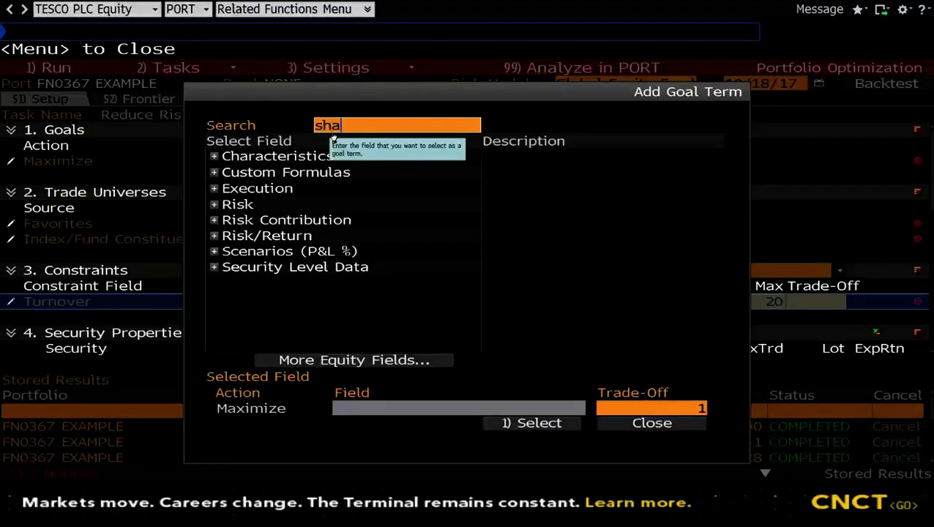
text(rpe)
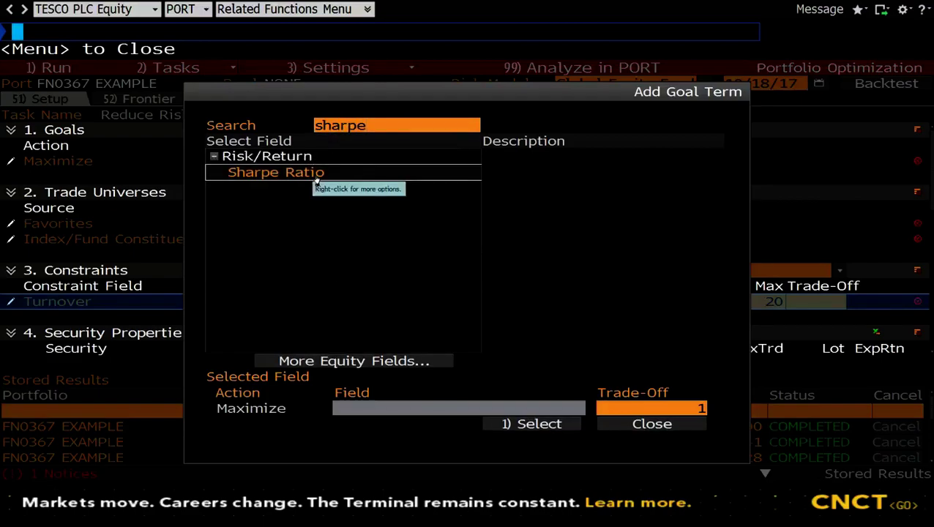
click(316, 180)
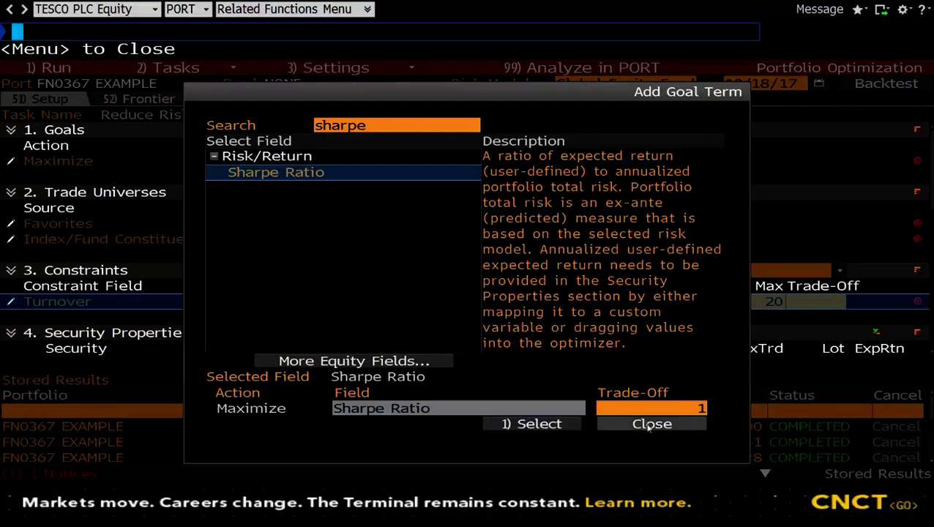
click(650, 424)
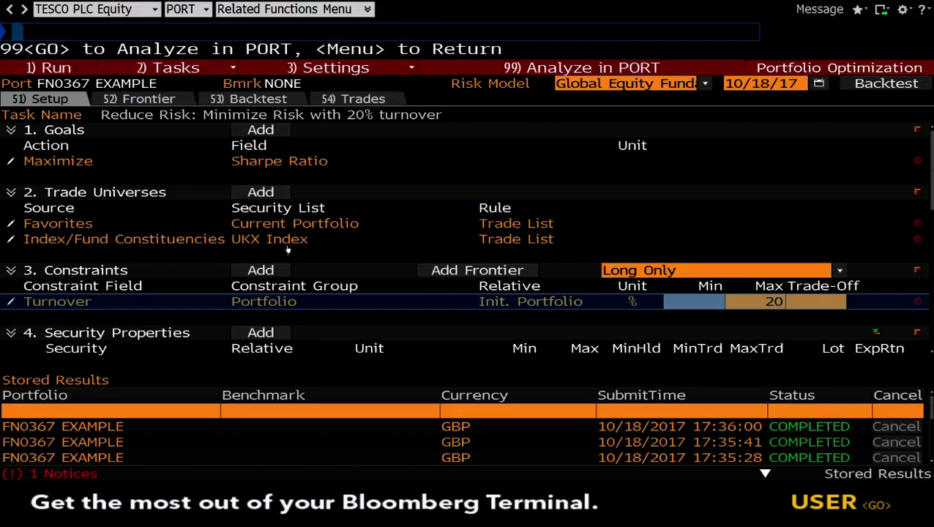
- Add the FTSE 100 UKX Index constituents as a Trade List universe
click(262, 195)
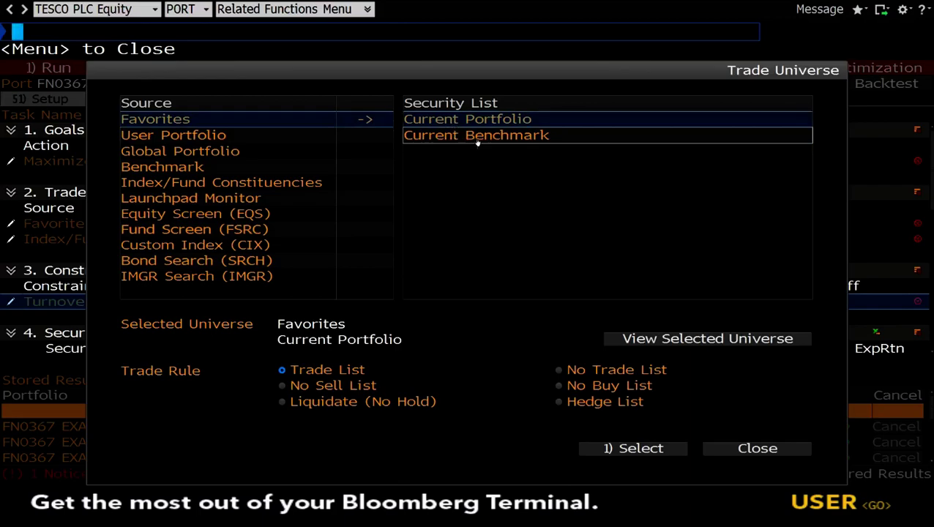
click(173, 188)
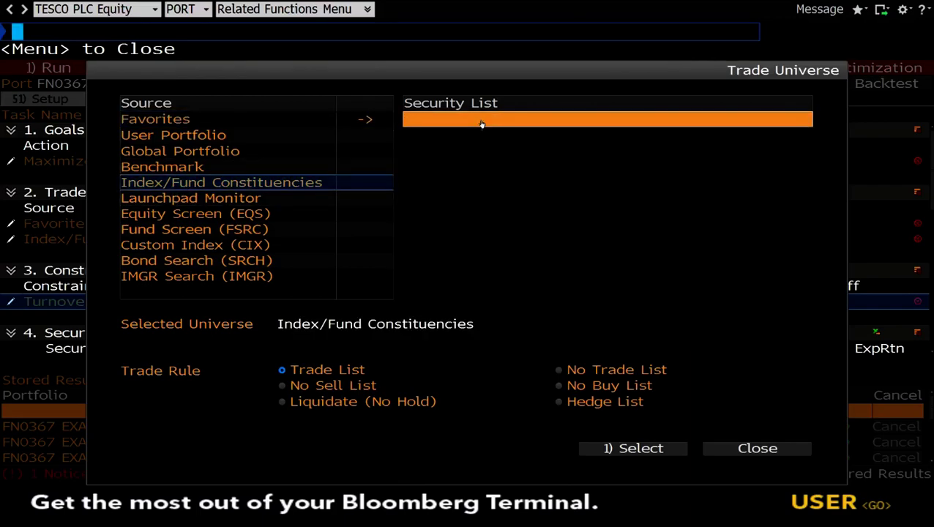
text(ftse)
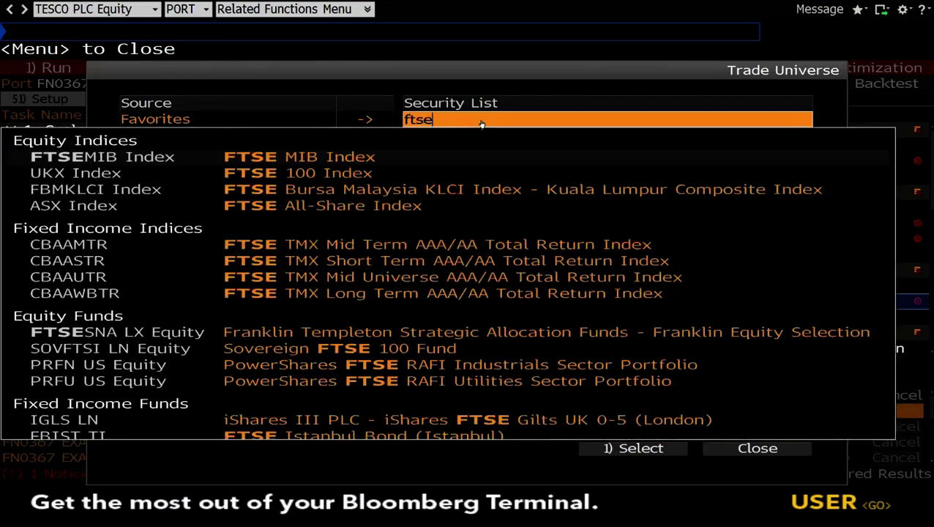
click(309, 174)
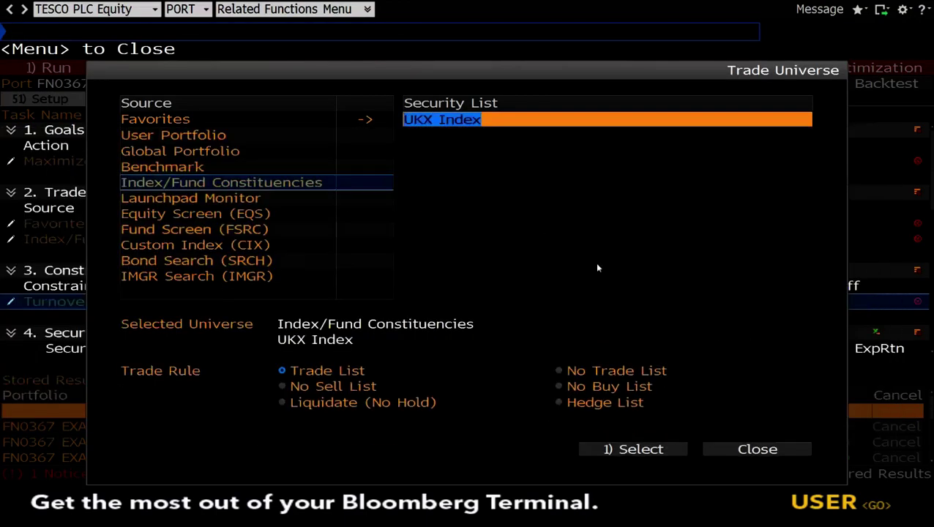
click(756, 450)
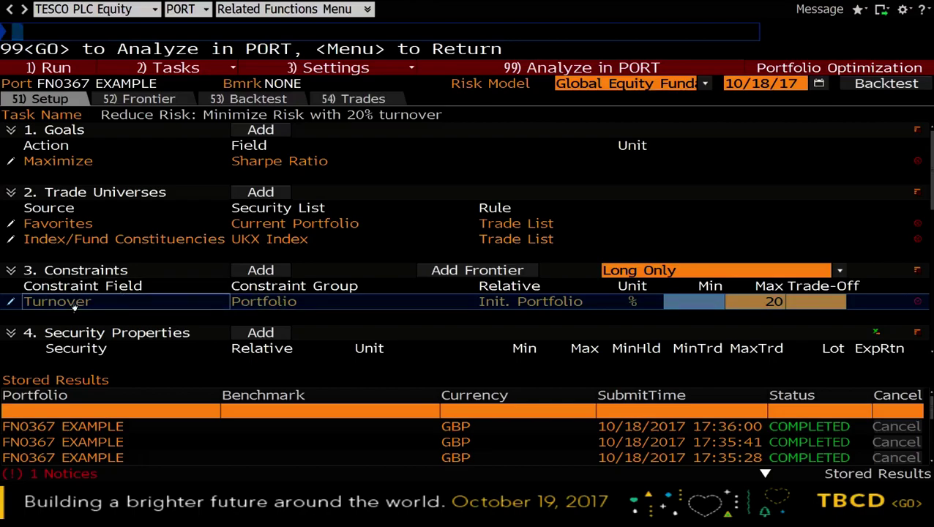
mouse_move(74, 309)
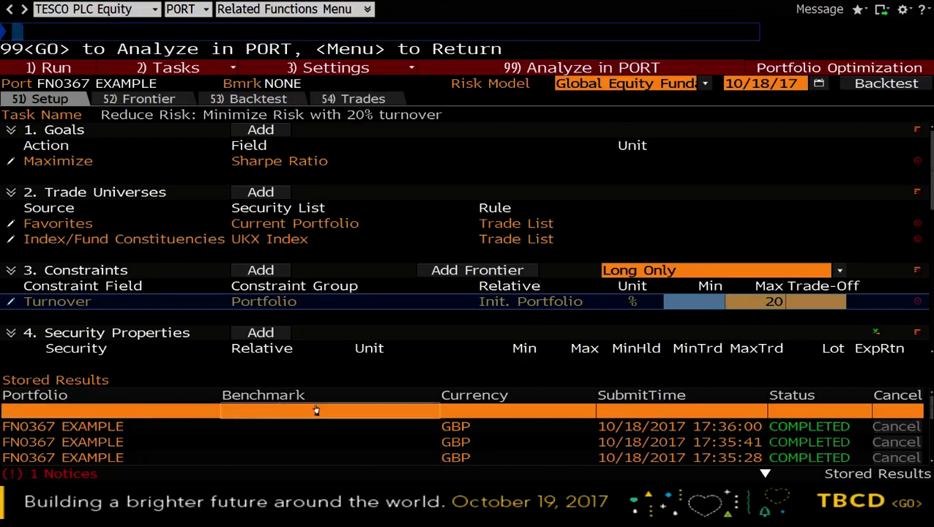
- Scroll through the Security Properties grid to review each equity's expected return
mouse_move(184, 332)
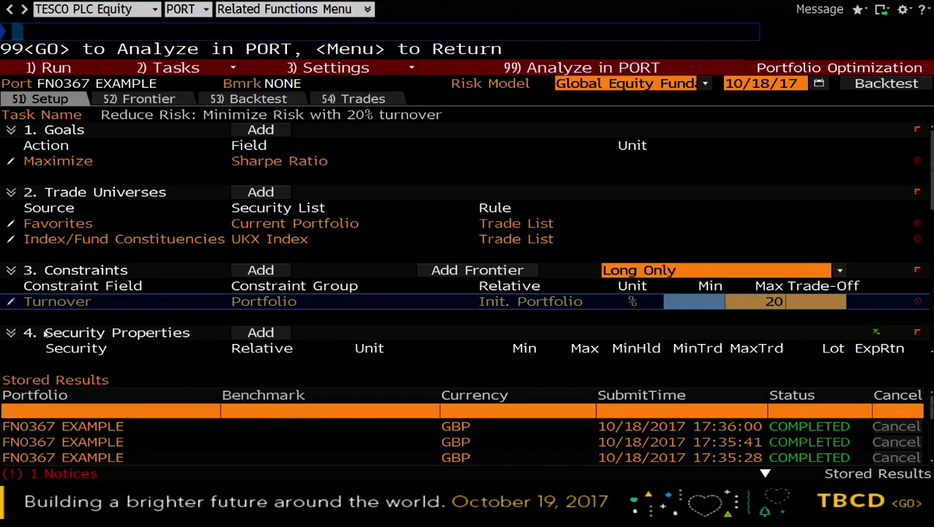
mouse_move(53, 334)
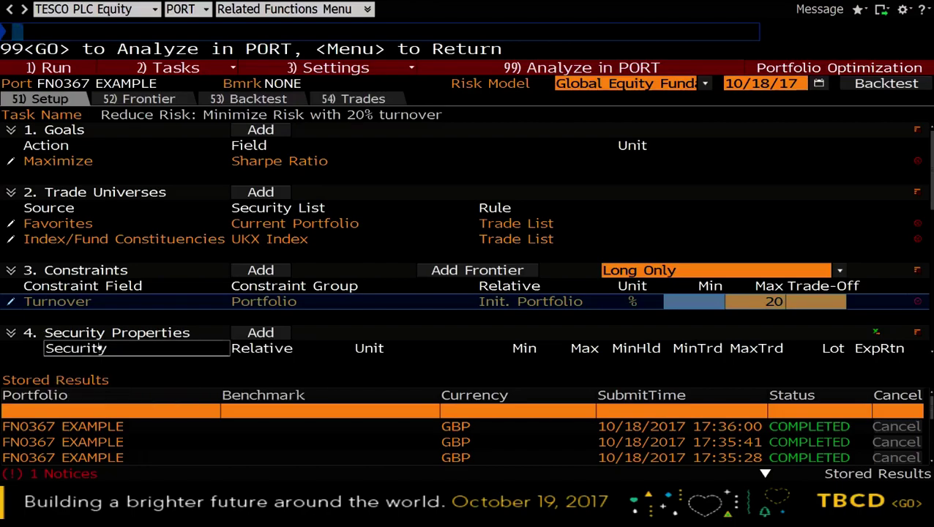
scroll(465, 238, down, 6)
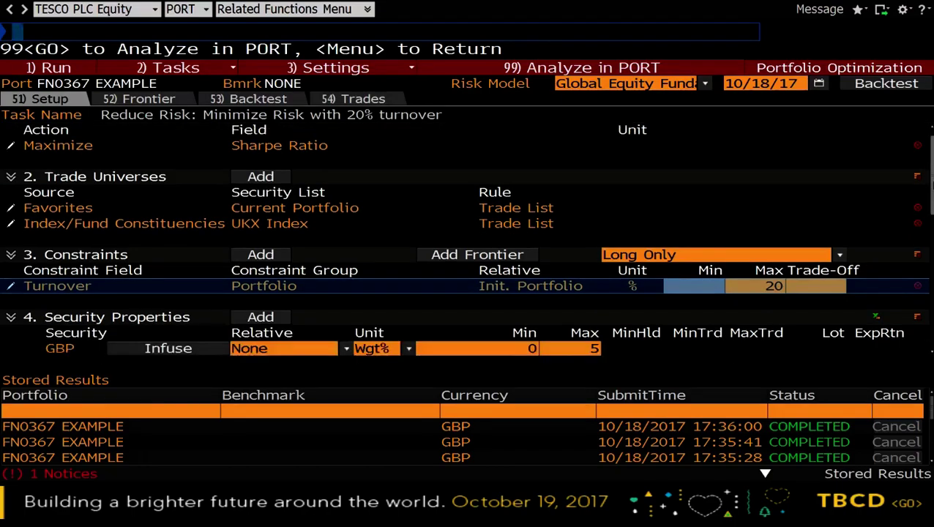
scroll(466, 238, down, 7)
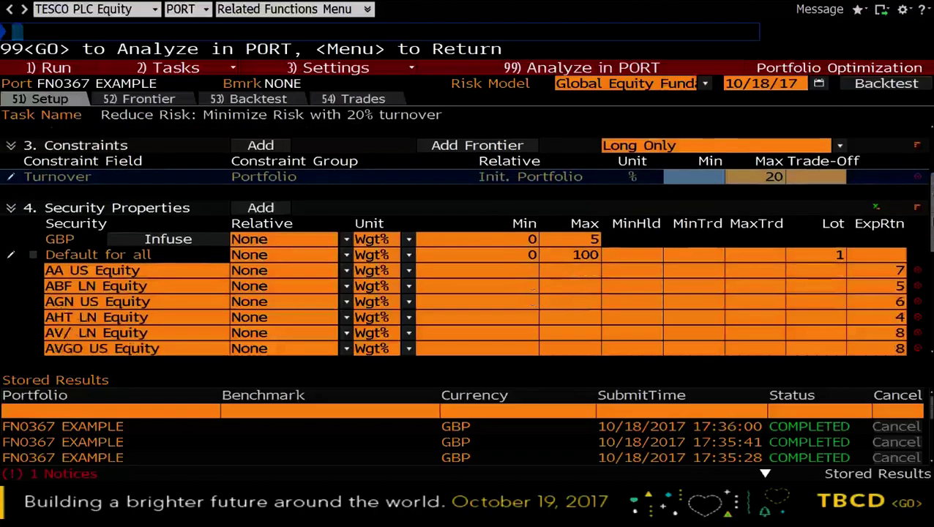
scroll(466, 238, down, 10)
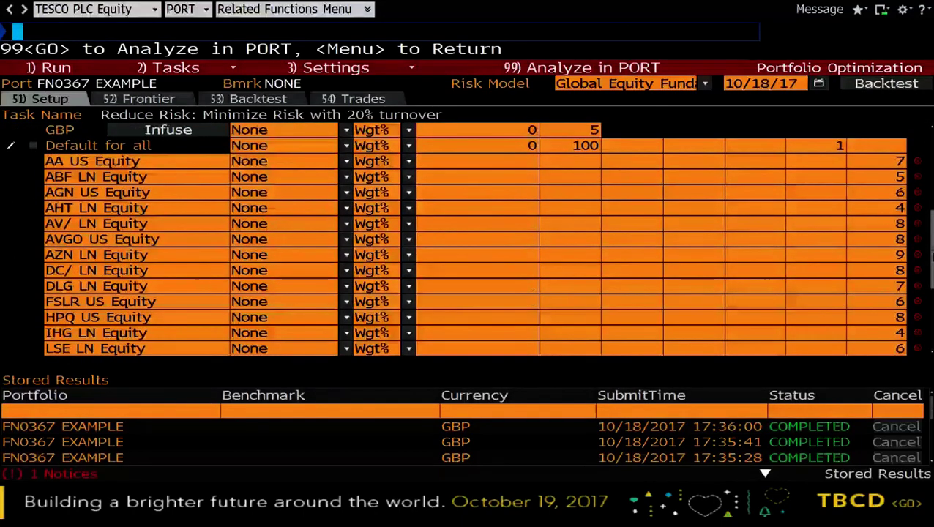
scroll(466, 238, down, 3)
drag(931, 317, 931, 234)
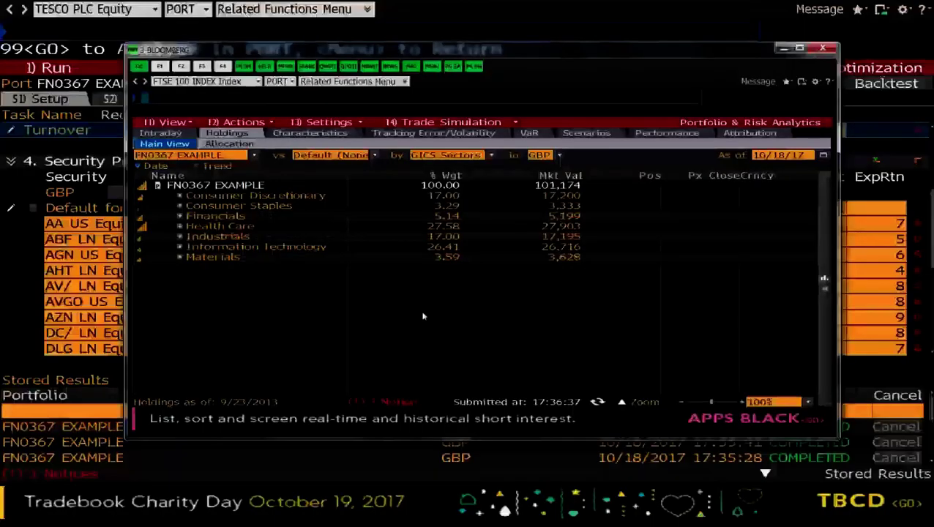
- Look over the Excel expected-return worksheet from row 1, then minimize Excel
key(alt+Tab)
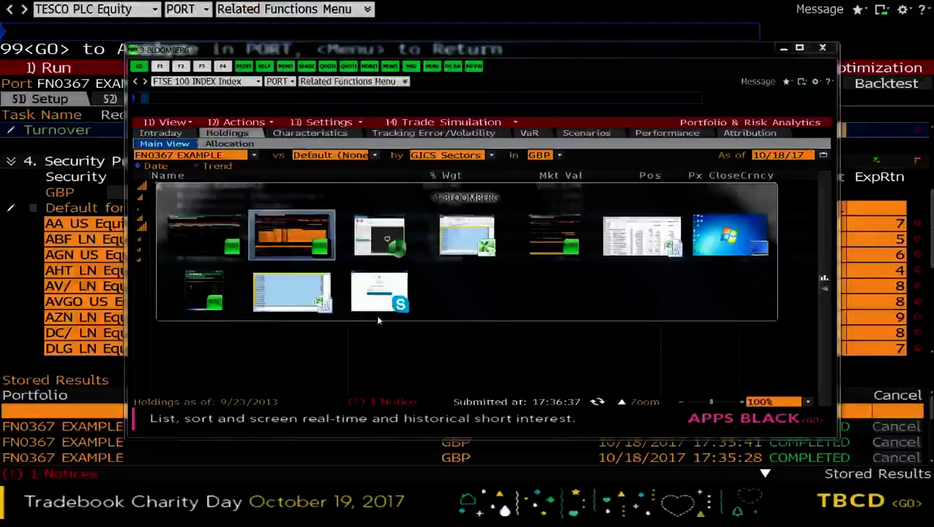
click(258, 301)
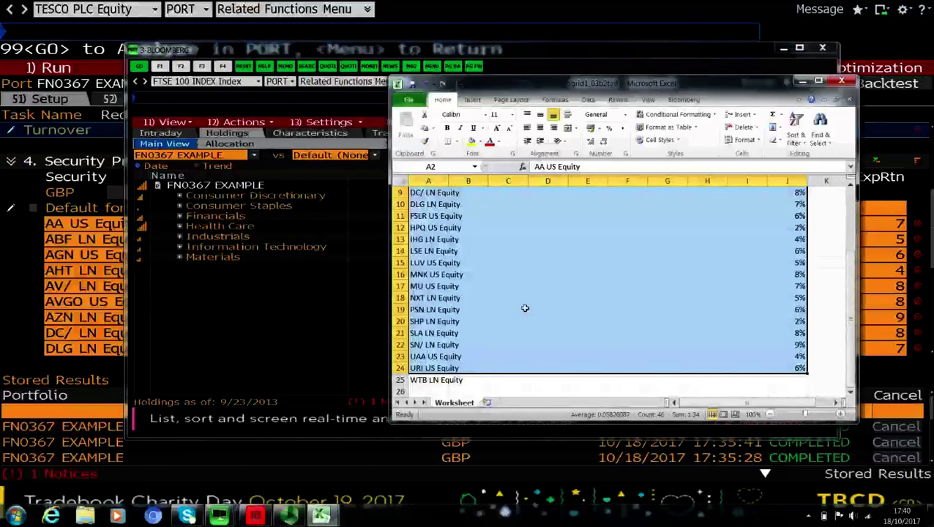
drag(852, 419, 873, 434)
drag(868, 366, 864, 294)
click(593, 262)
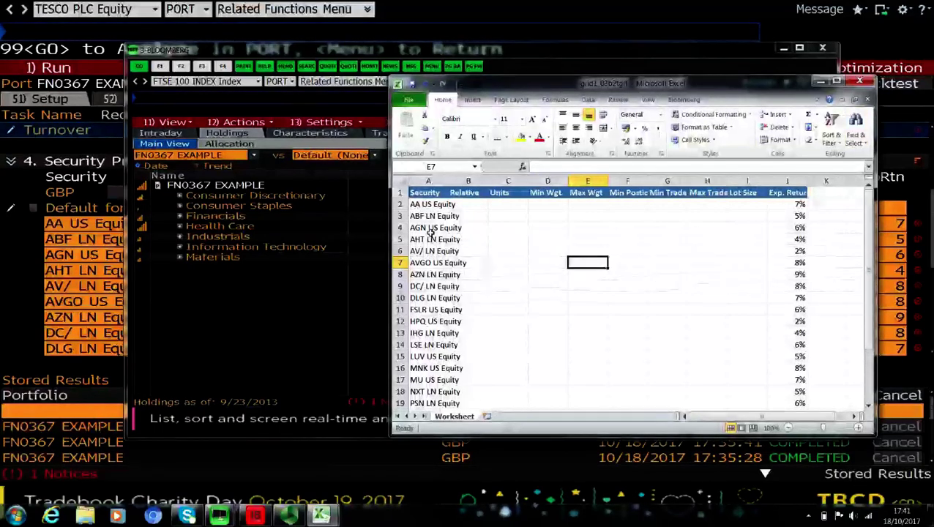
click(860, 81)
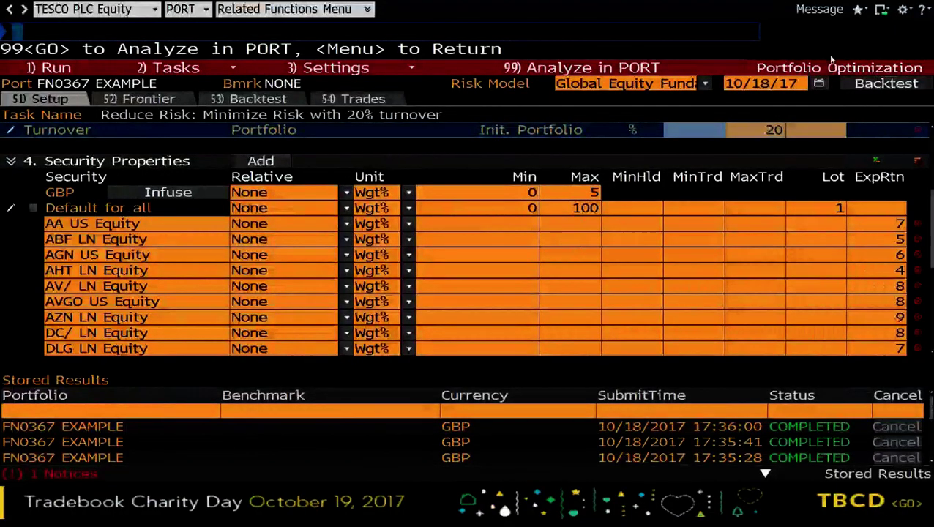
- Restore PORT to a smaller window with the Excel workbook beside it
click(883, 10)
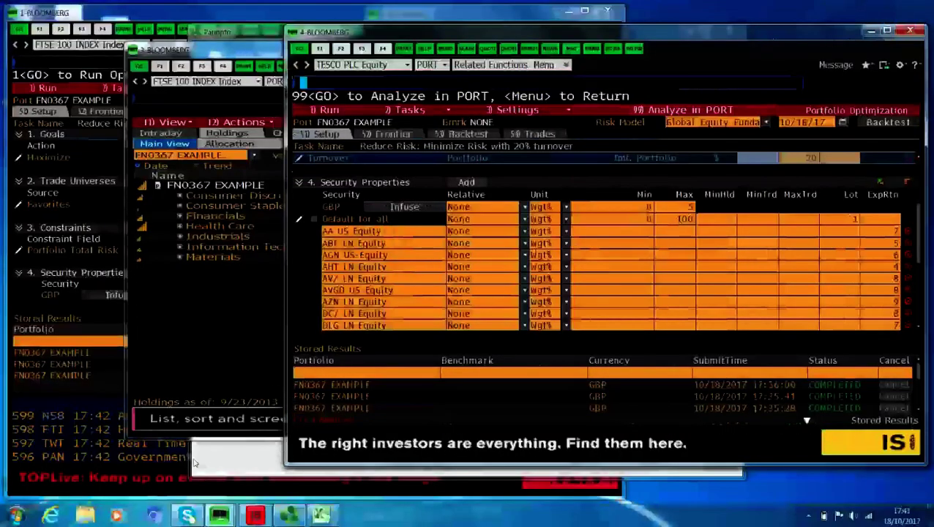
mouse_move(320, 515)
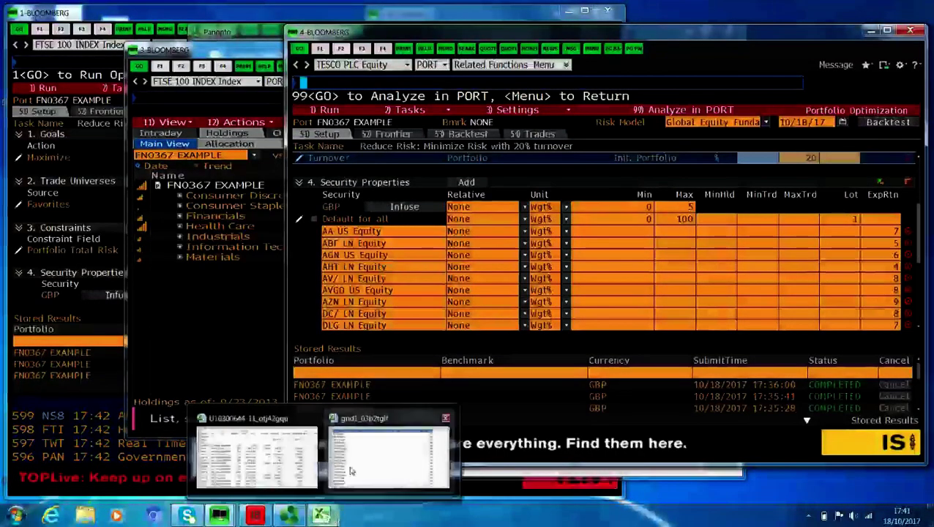
click(369, 491)
drag(485, 85, 552, 55)
- Drag the A2:J17 securities and expected returns onto Security Properties, then close Excel
drag(497, 176, 447, 245)
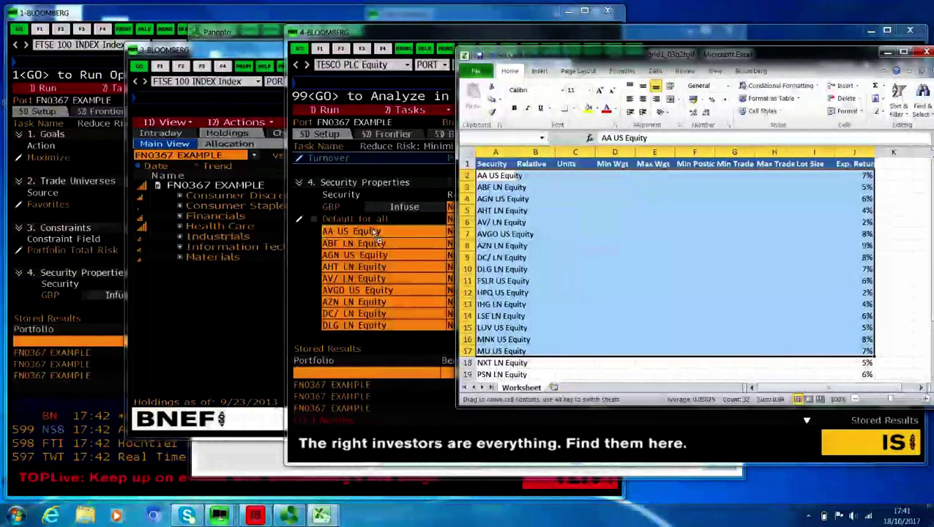
drag(765, 258, 804, 246)
click(444, 291)
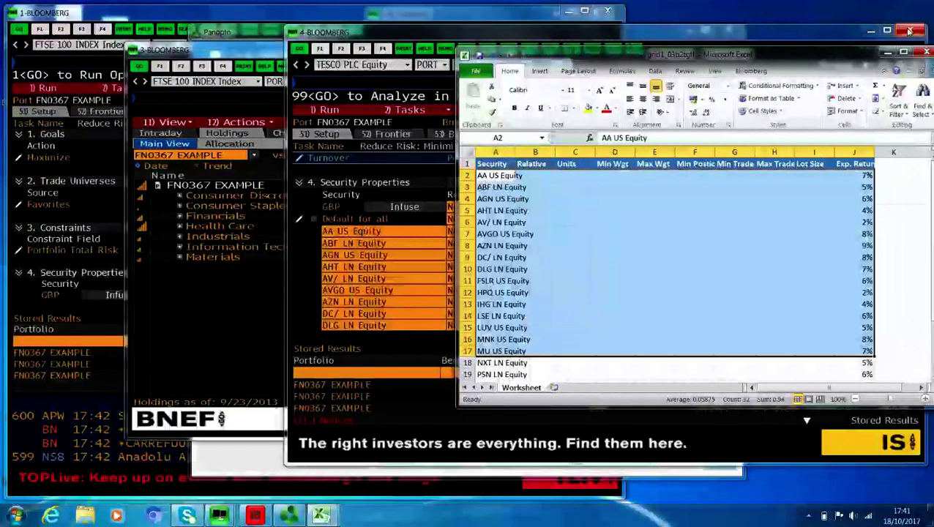
click(887, 51)
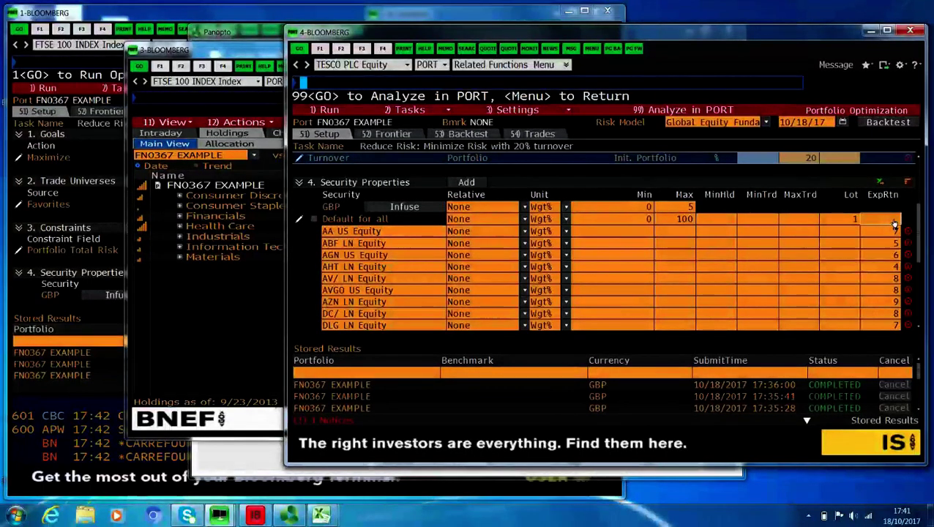
- Limit GBP cash to a maximum weight of 5 and keep other securities at 100
scroll(920, 234, up, 1)
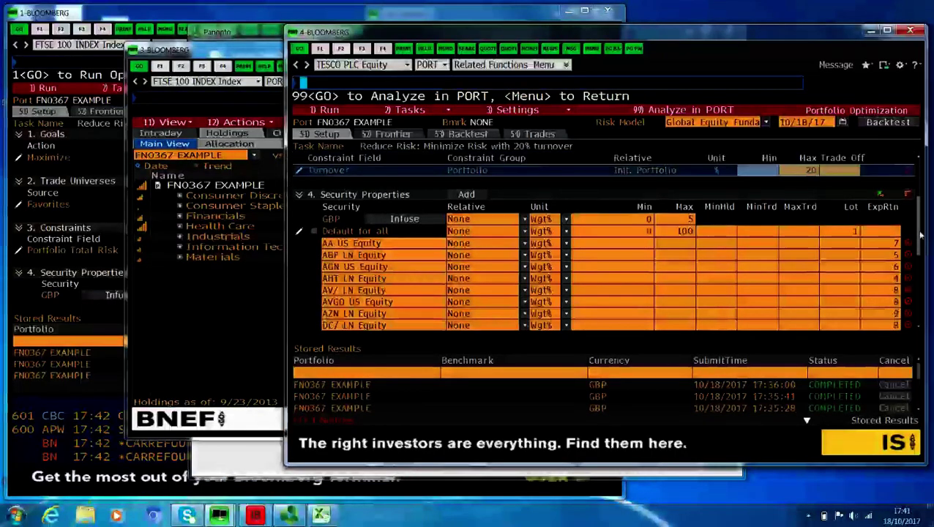
click(684, 231)
text(5)
click(685, 242)
text(100)
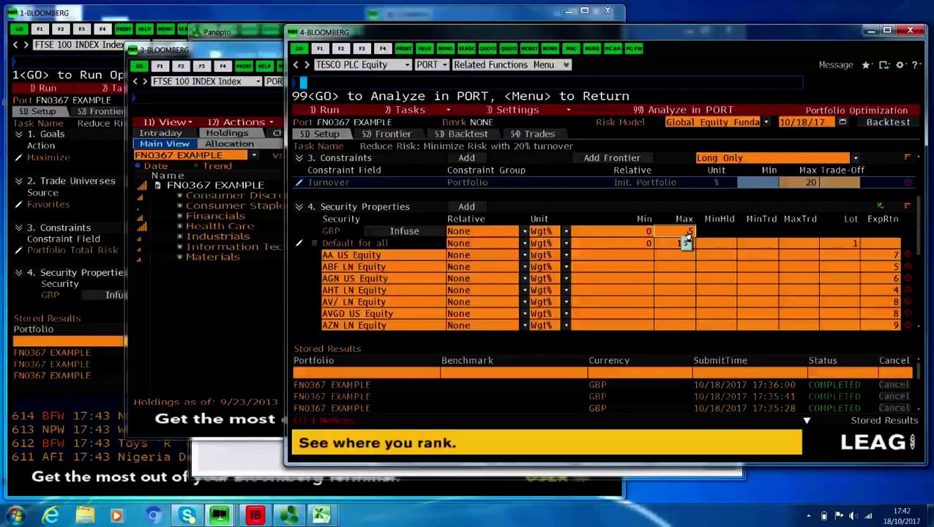
scroll(917, 210, up, 5)
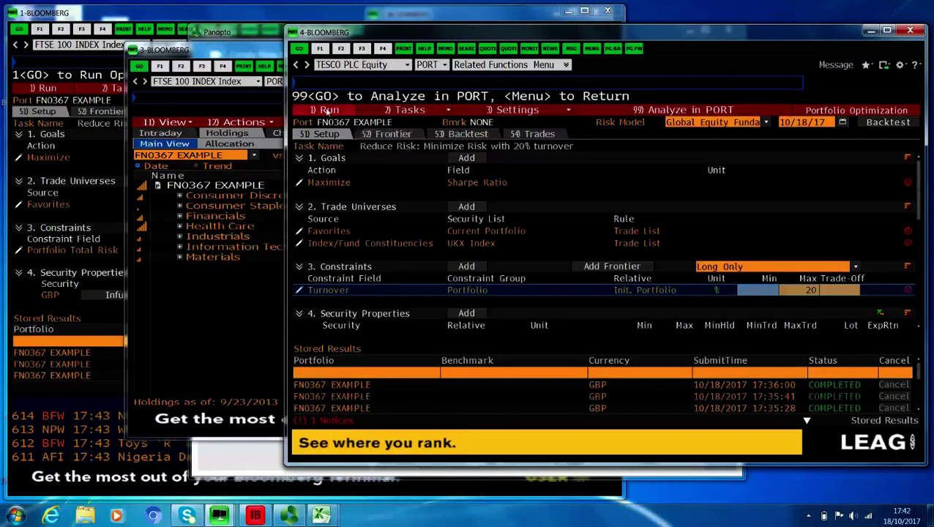
- Run the Sharpe-ratio optimization and review its trades, Sharpe rising 0.46 to 0.52
click(327, 110)
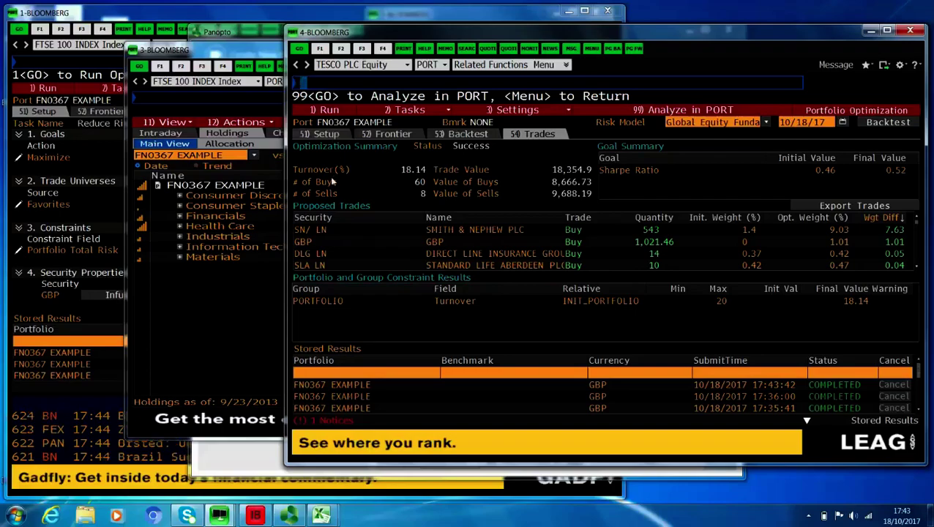
mouse_move(335, 172)
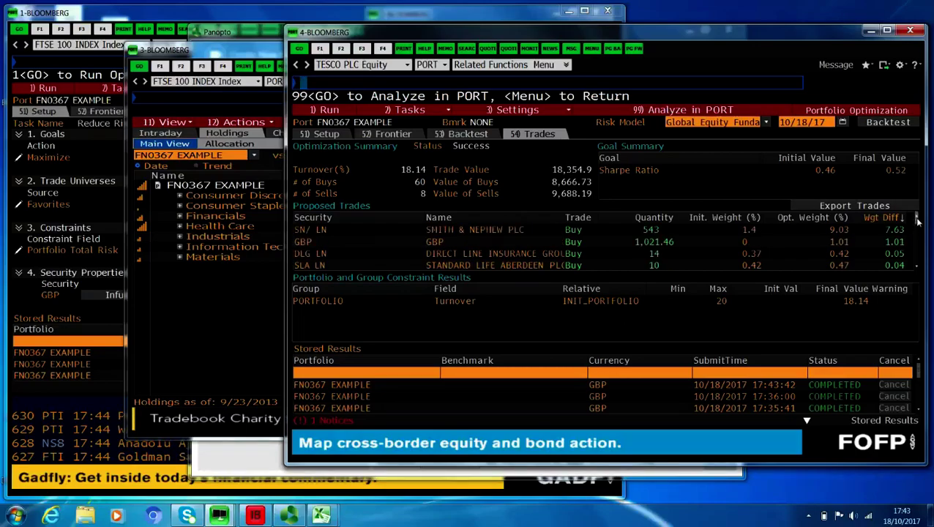
mouse_move(918, 221)
mouse_down()
mouse_move(921, 268)
mouse_move(916, 219)
mouse_up()
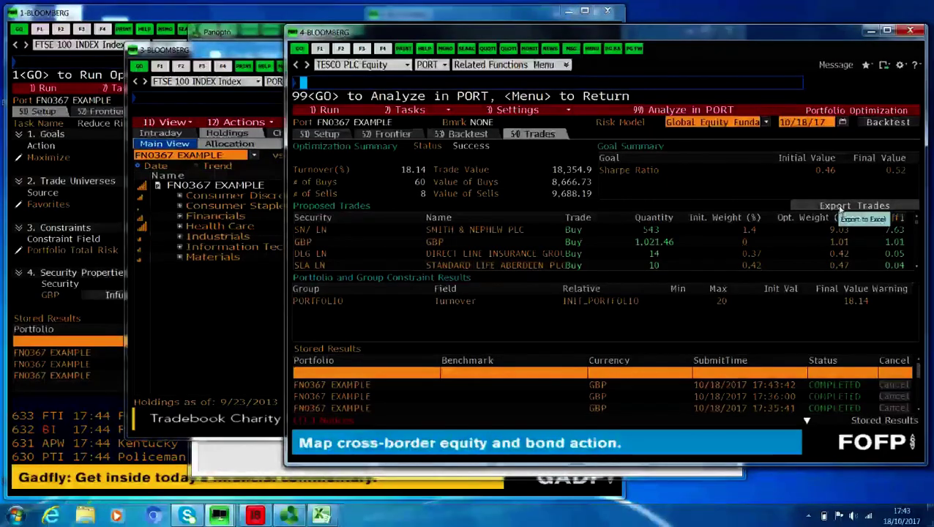
mouse_move(715, 297)
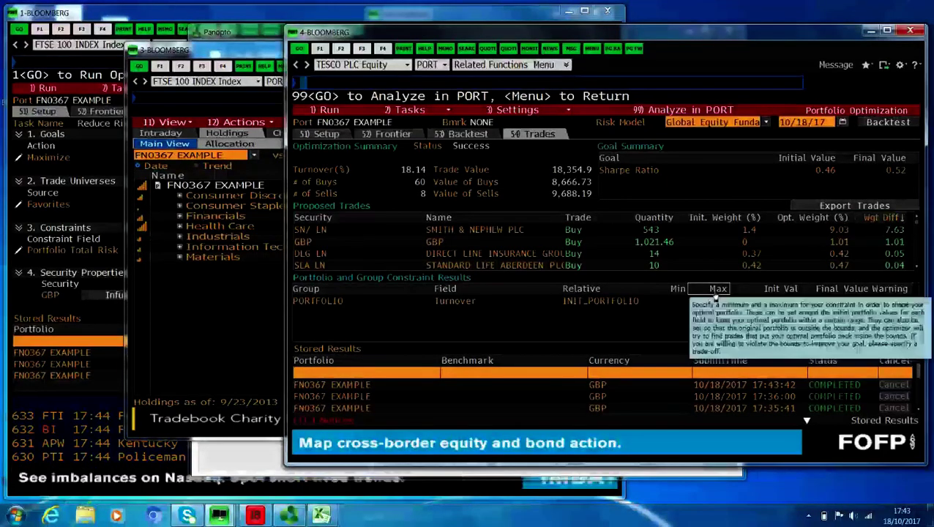
- Send the proposed trades to PORT's trade simulation
click(678, 111)
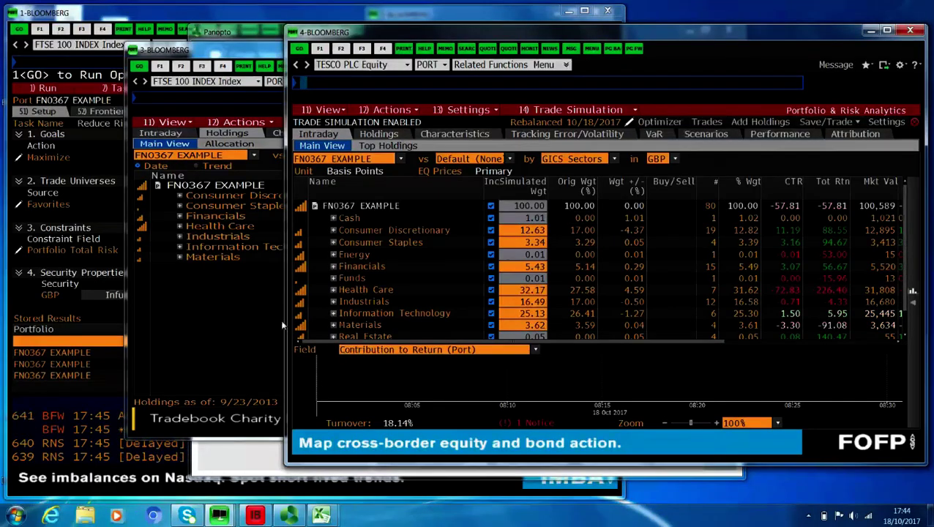
- Bring the 1-BLOOMBERG expected-return optimization forward and maximize it
click(207, 12)
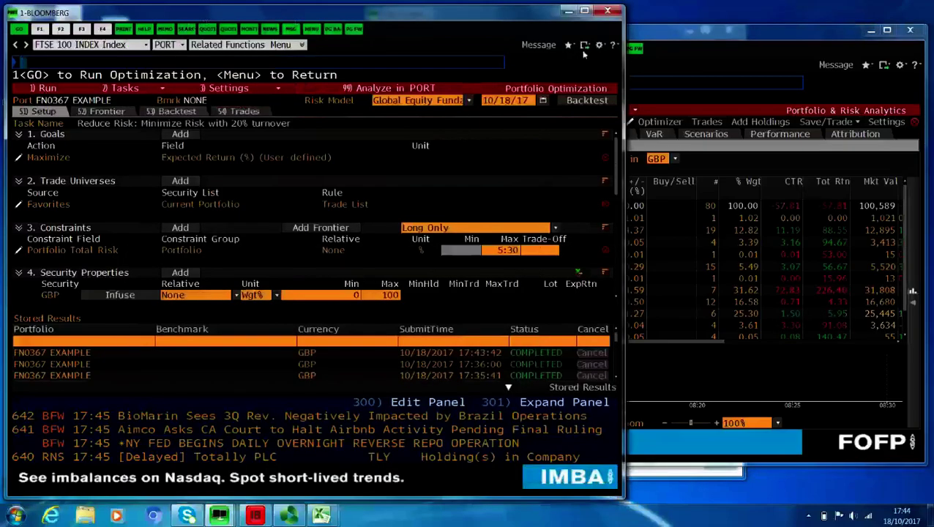
click(584, 12)
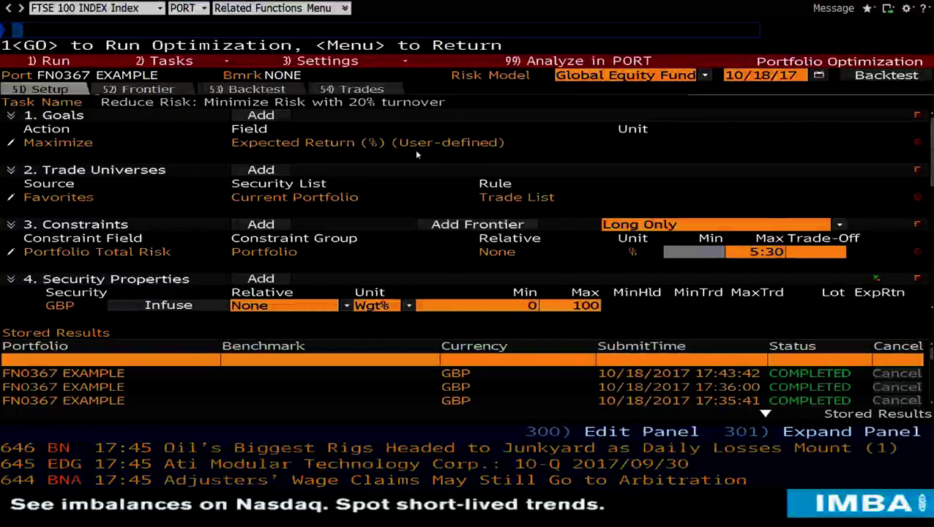
mouse_move(359, 148)
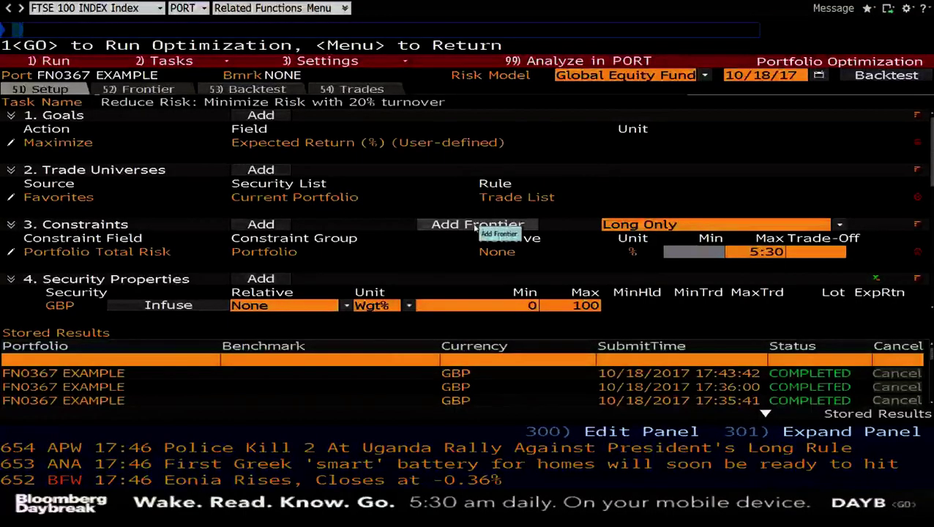
- Dismiss the one-frontier warning and delete the existing 5–30 total risk frontier constraint
click(475, 226)
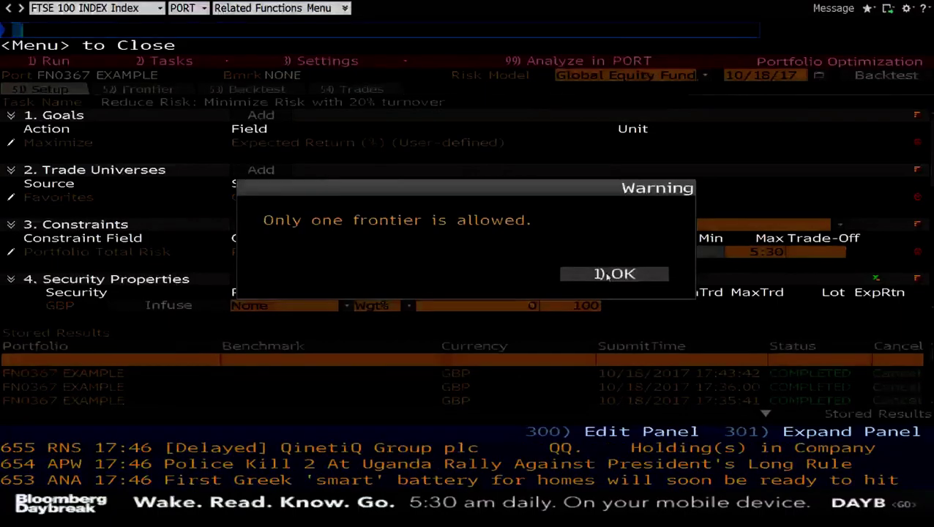
click(608, 274)
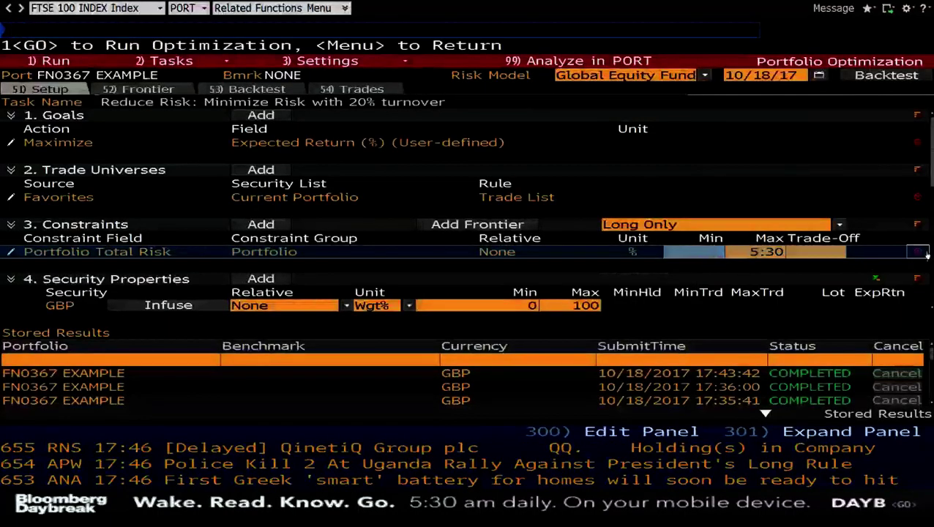
click(927, 254)
- Add a Portfolio Total Risk frontier constraint ranging from 5 to 35
click(521, 230)
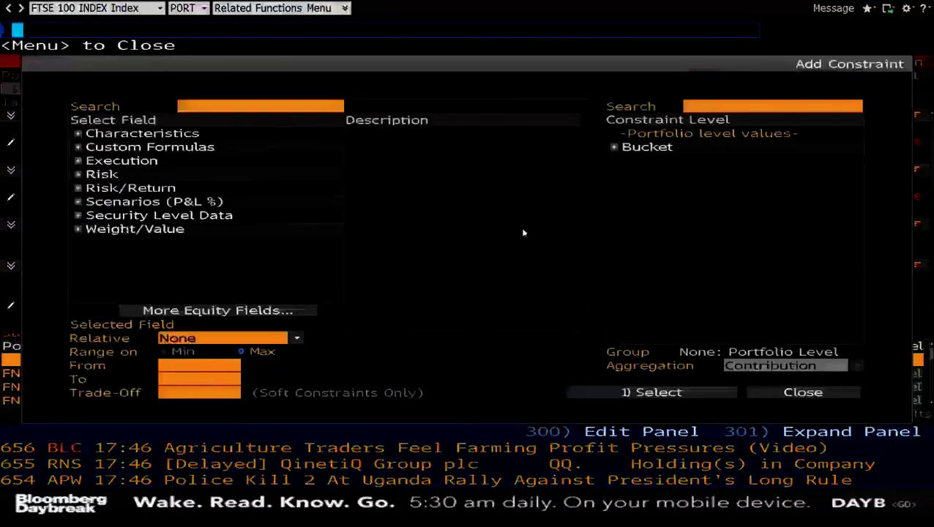
click(219, 106)
text(t)
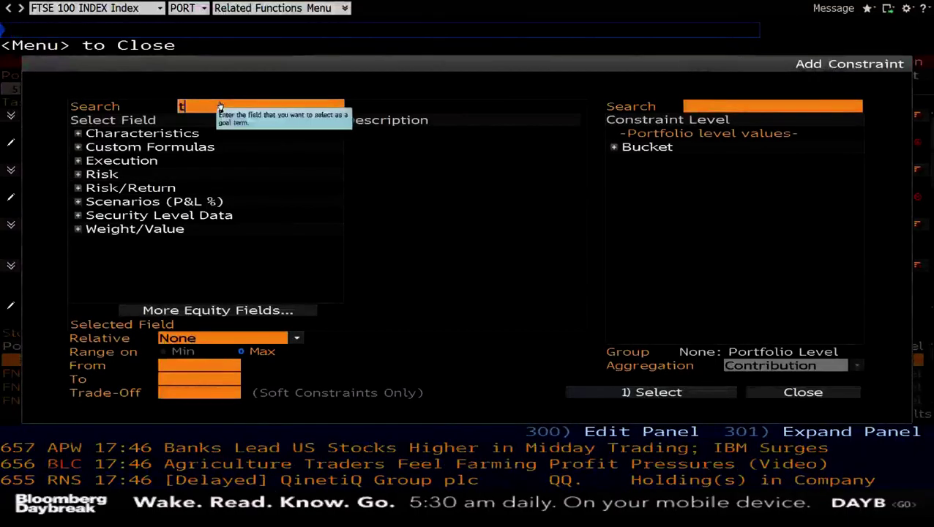
text(otal risk)
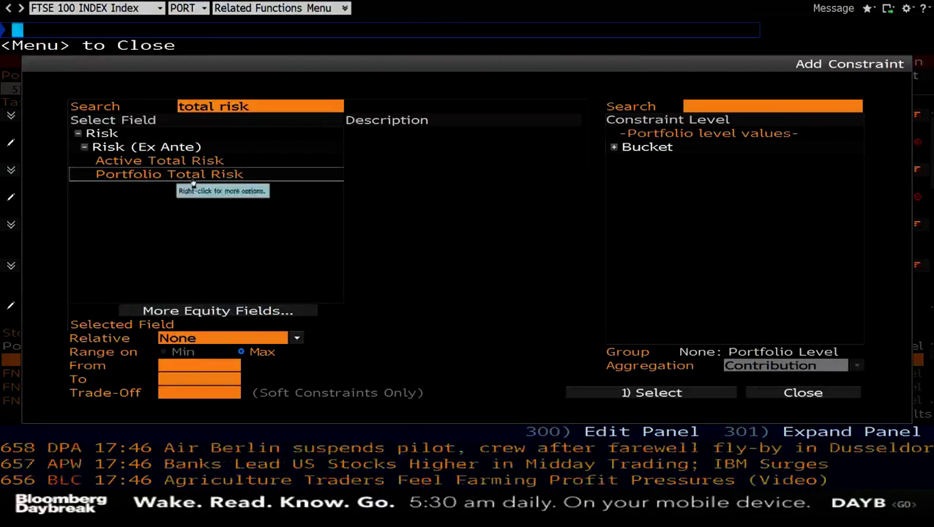
click(172, 176)
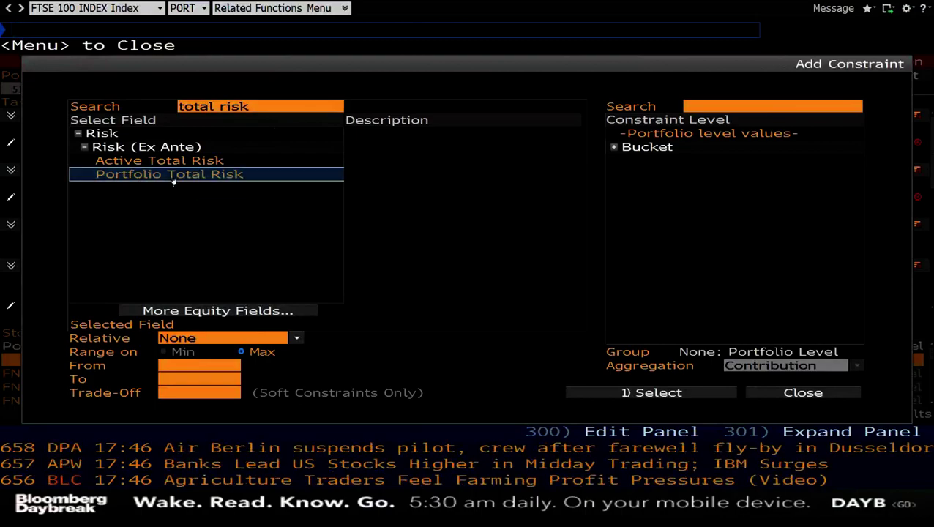
click(221, 368)
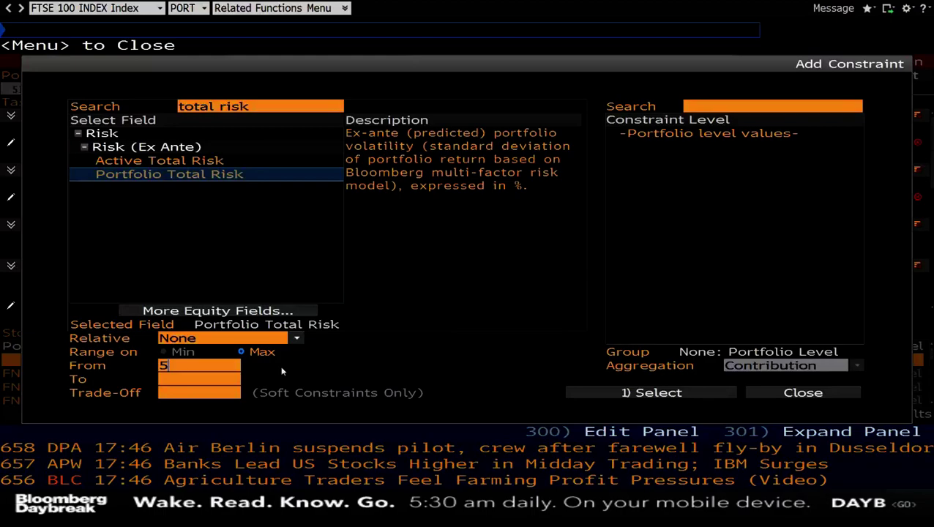
click(218, 380)
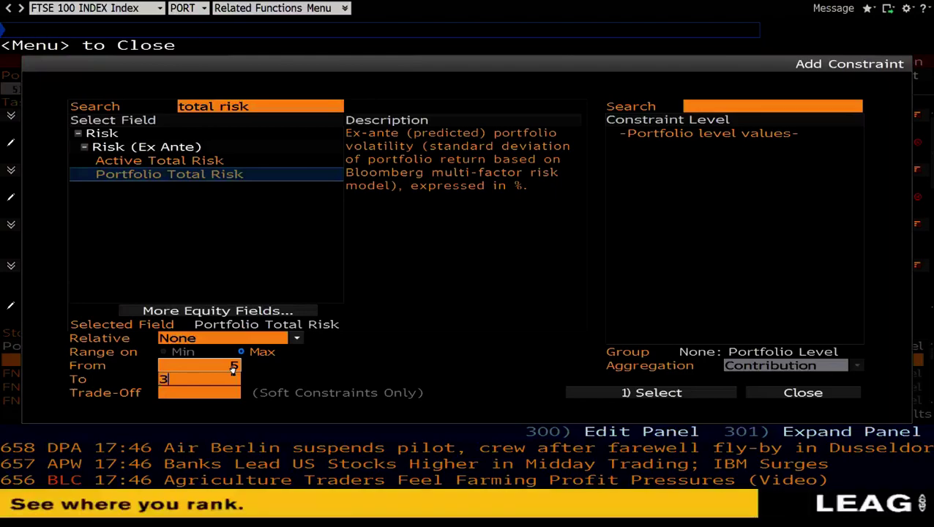
text(350)
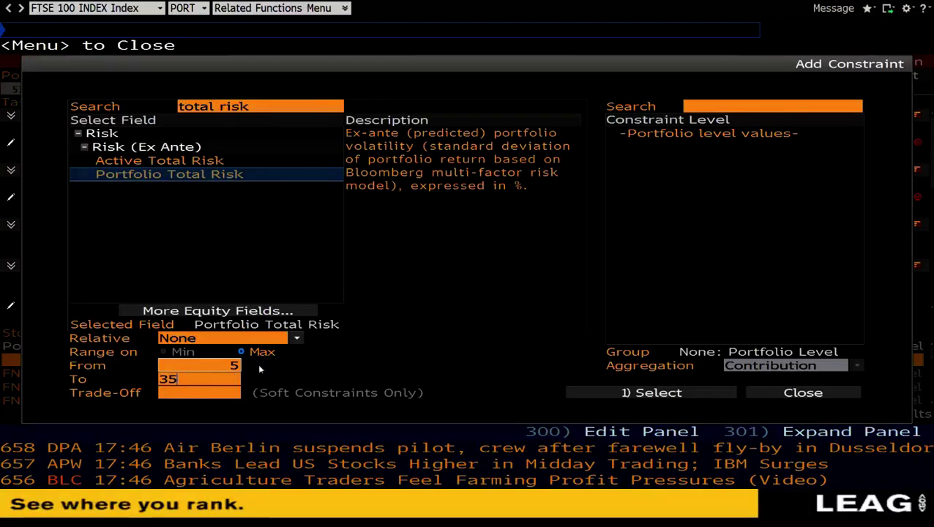
click(651, 393)
click(651, 393)
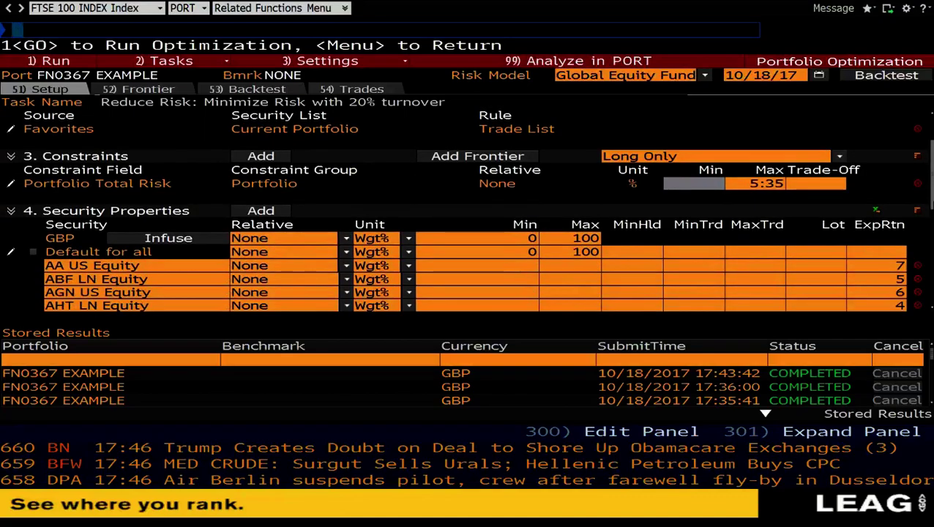
- Run the optimization with 1 GO to get five frontier portfolios, 4.97 to 15.85 total risk
scroll(469, 212, down, 5)
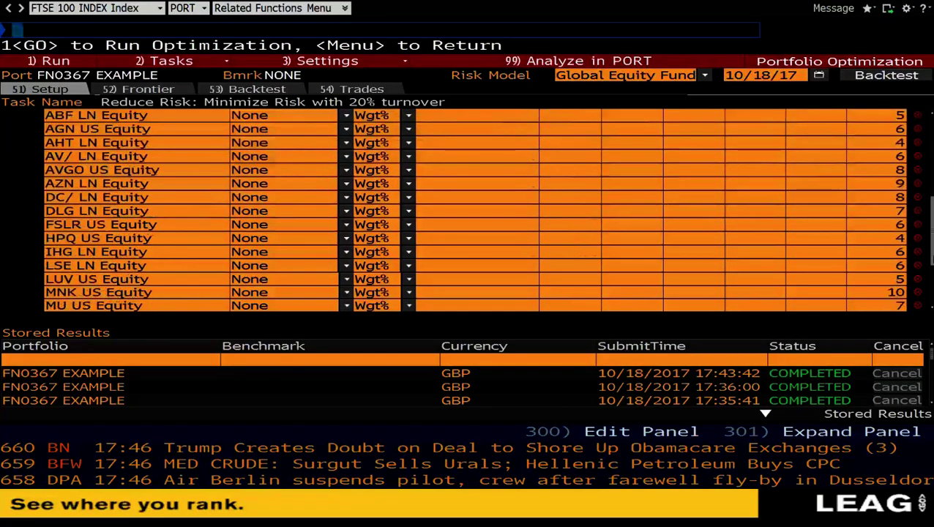
scroll(925, 179, up, 10)
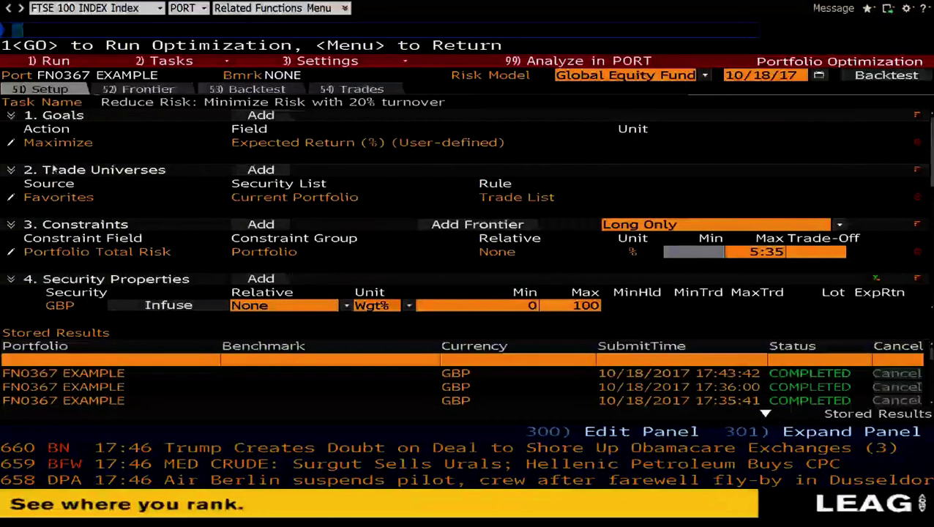
text(1)
key(Return)
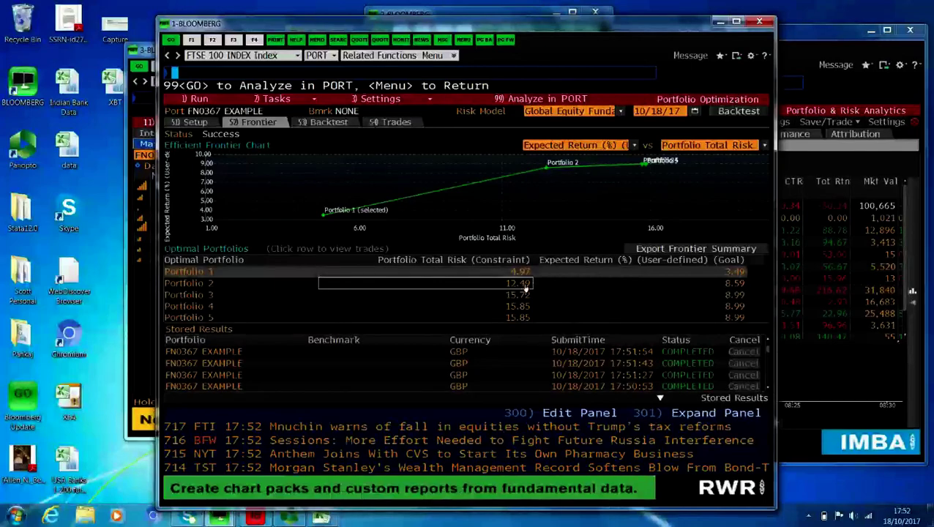
- Show Portfolio 2's trades: 5 buys and 19 sells at 12.49 total risk
click(520, 287)
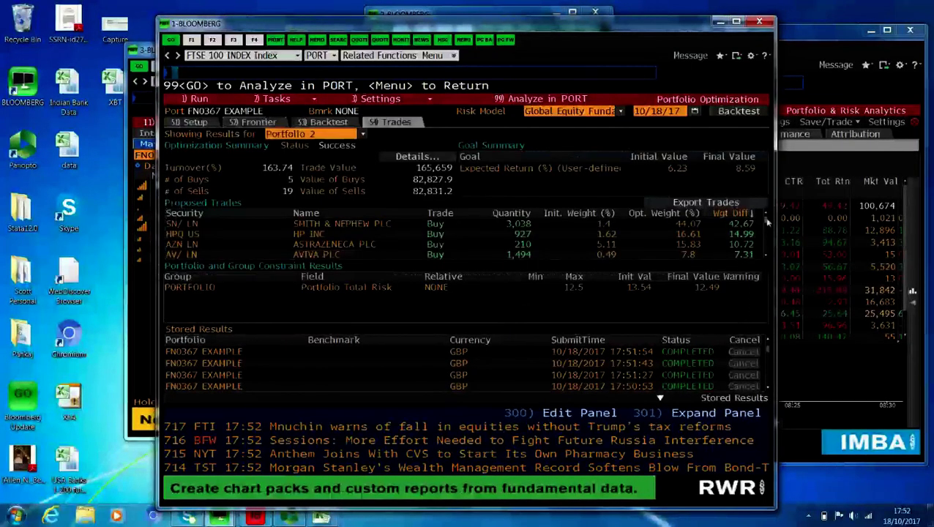
mouse_move(766, 221)
mouse_down()
mouse_move(767, 251)
mouse_move(766, 218)
mouse_up()
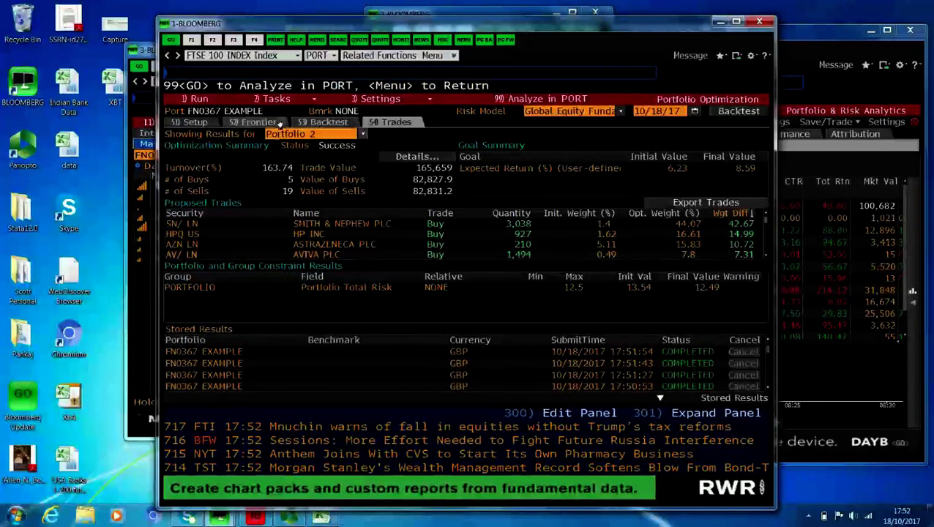
- Inspect Portfolio 1's trades from the frontier chart, then return to the Frontier view
click(256, 122)
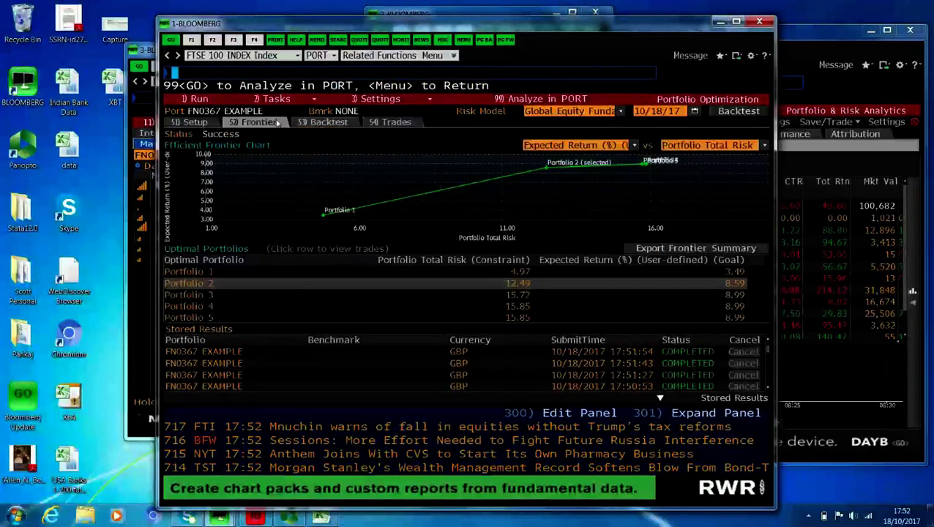
click(327, 216)
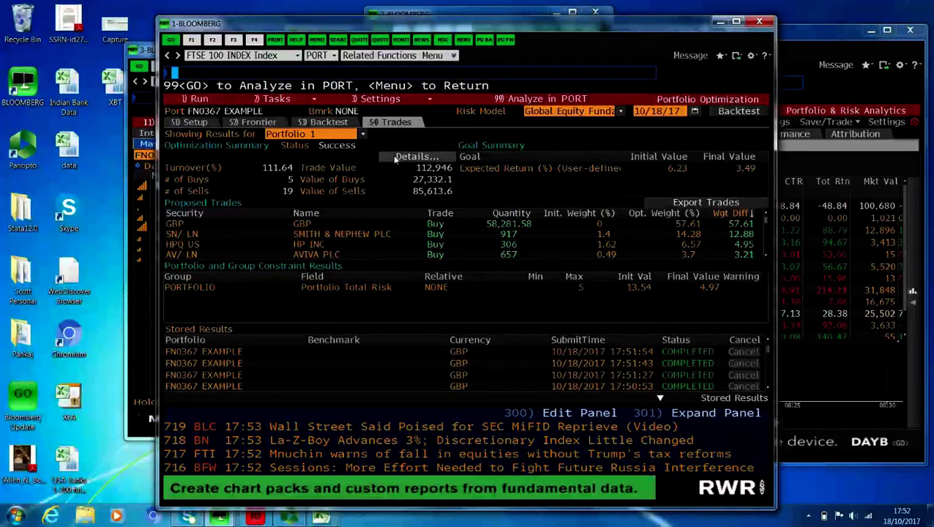
click(269, 123)
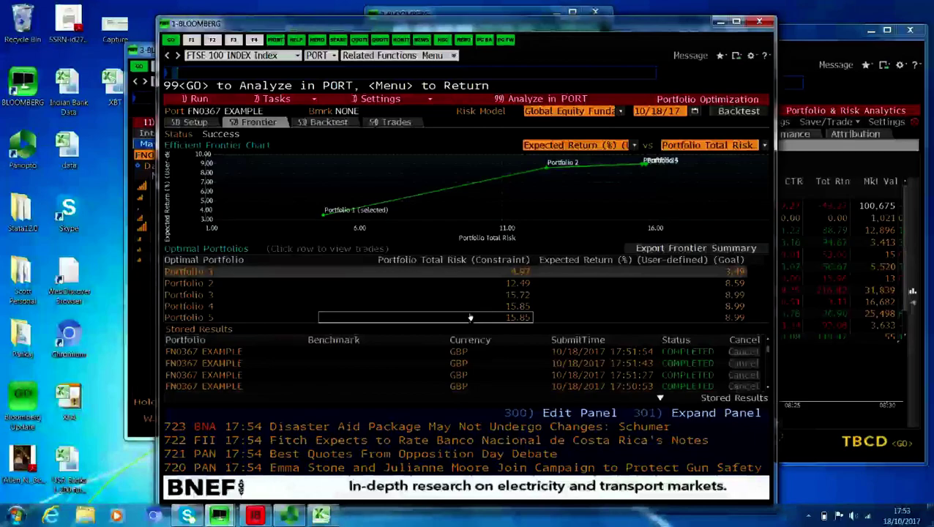
- Return to the 51) Setup tab for the 'Reduce Risk: Minimize Risk with 20% turnover' task
click(192, 122)
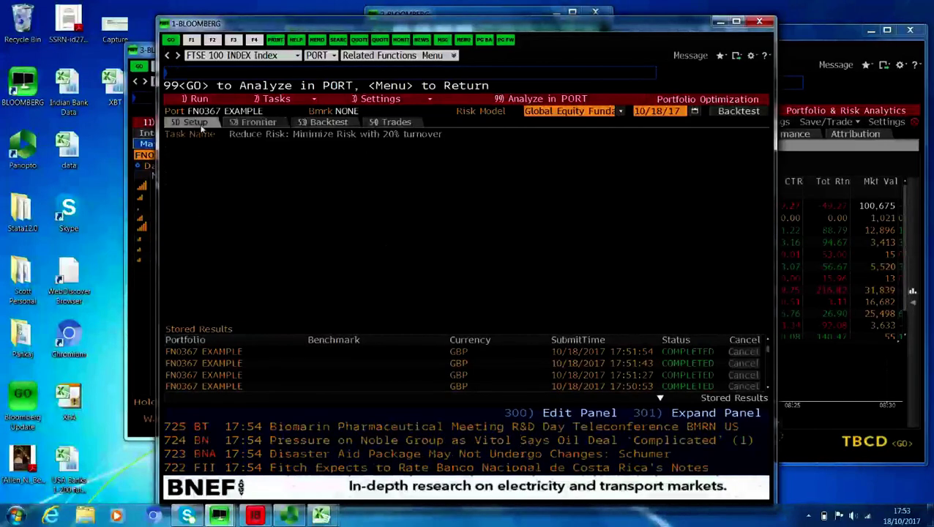